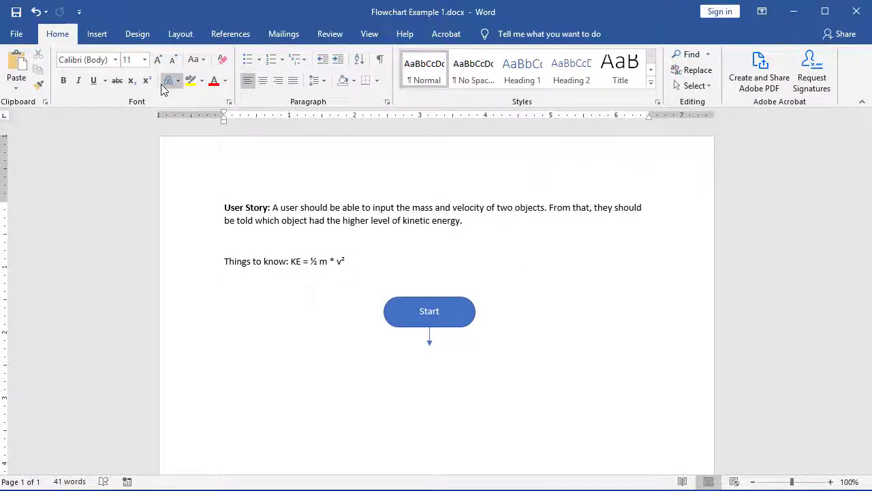
Choose the flowchart Data parallelogram for an input shape beneath the Start arrow
left_click(100, 35)
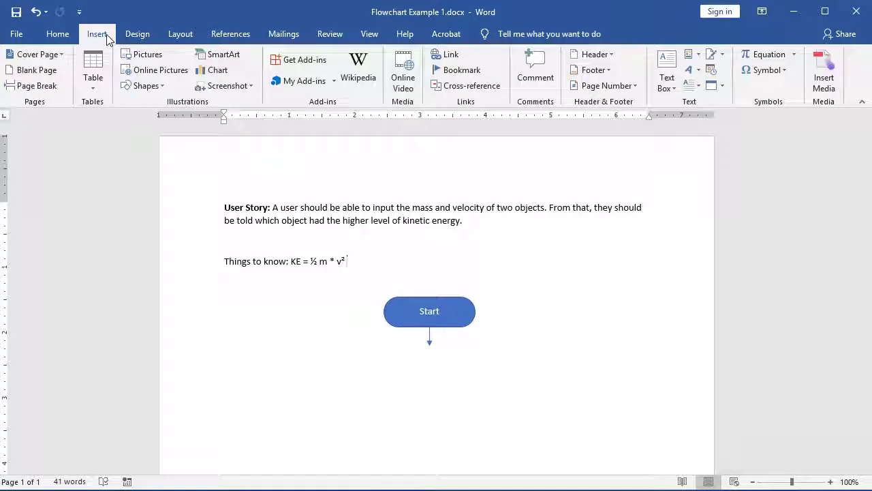
left_click(145, 85)
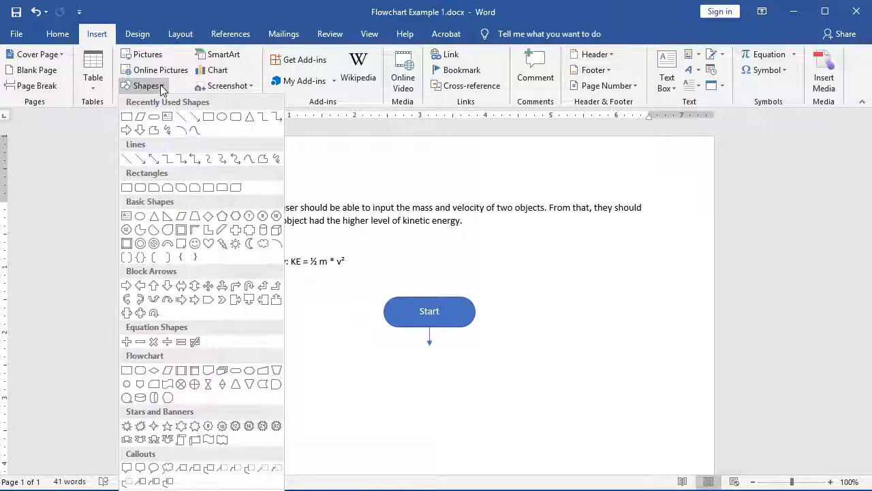
left_click(167, 372)
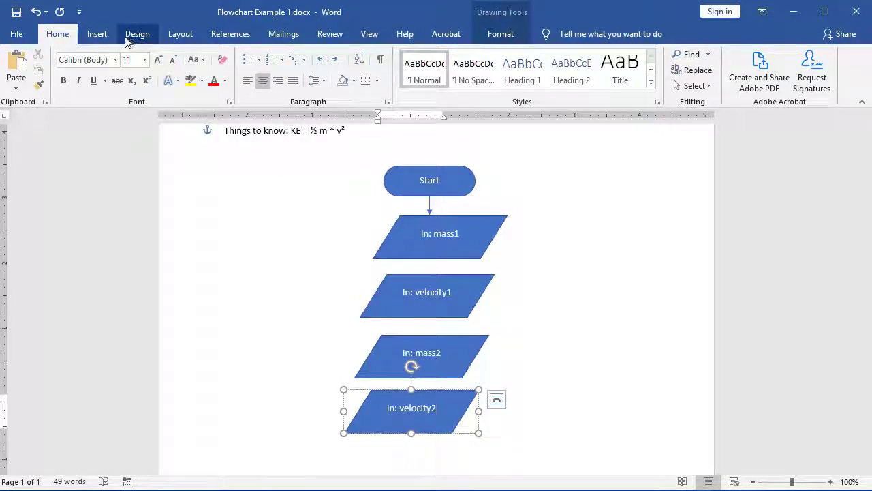
Draw a flowchart Process rectangle just below the "In: velocity2" parallelogram
left_click(101, 34)
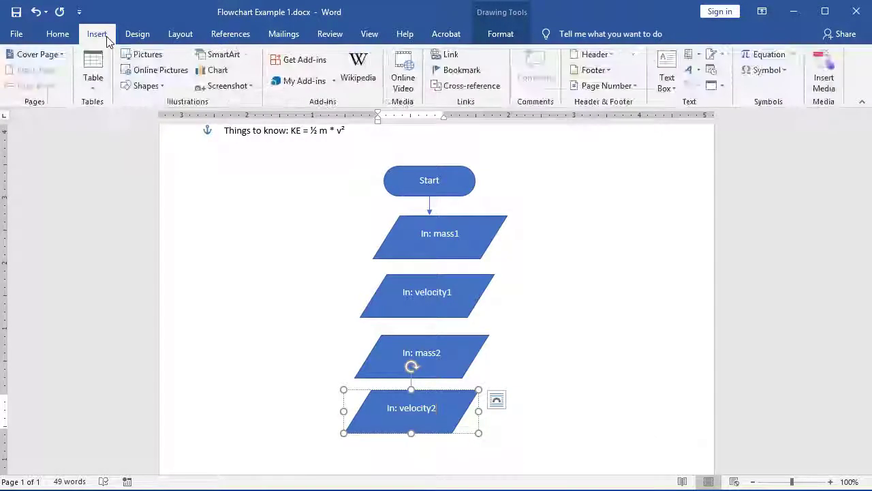
left_click(154, 88)
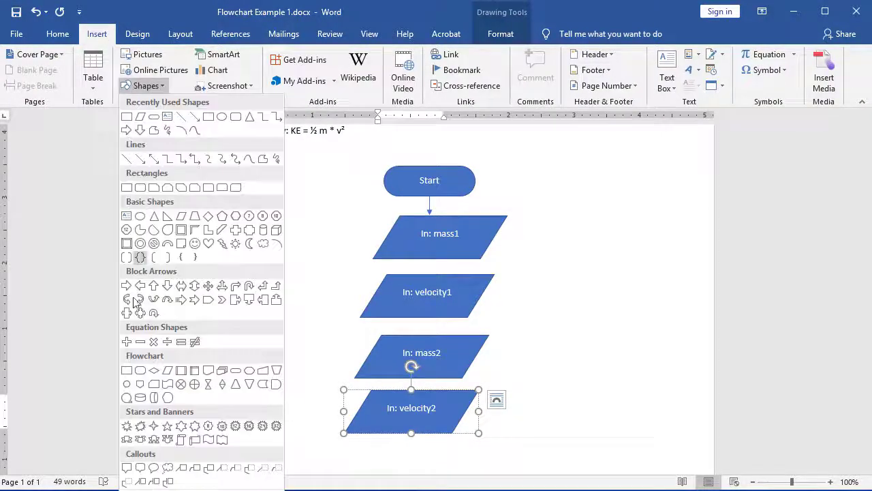
left_click(127, 370)
left_click_drag(378, 445, 502, 488)
Label the new Process rectangle "KE1 = 0.5*mass1 * velocity1 ^ 2"
type("KE1")
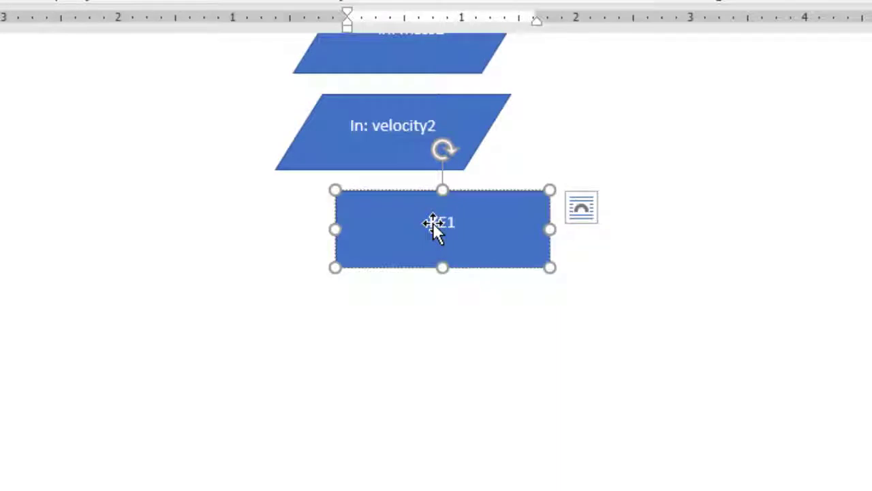
type("= 0.5*mass1")
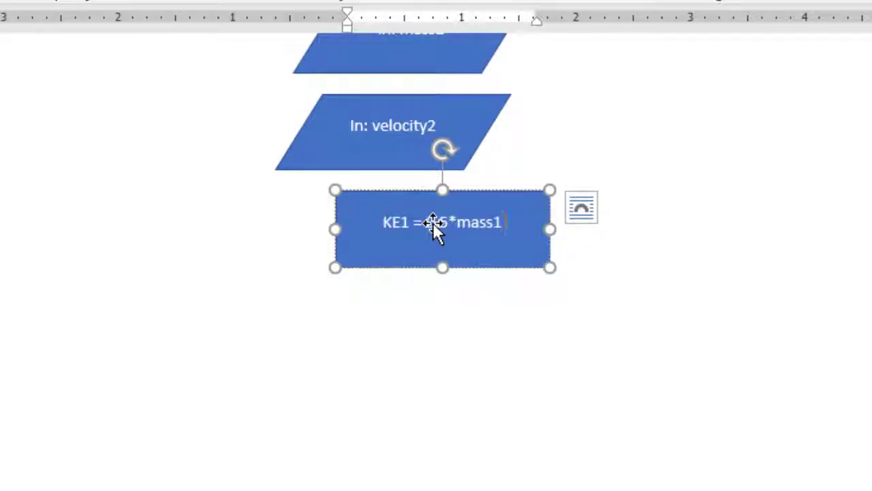
type(" * vel")
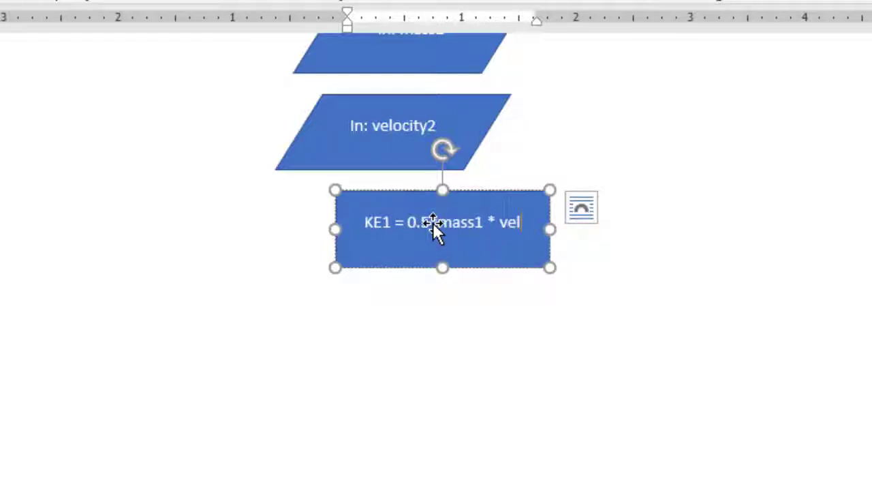
type("ocity")
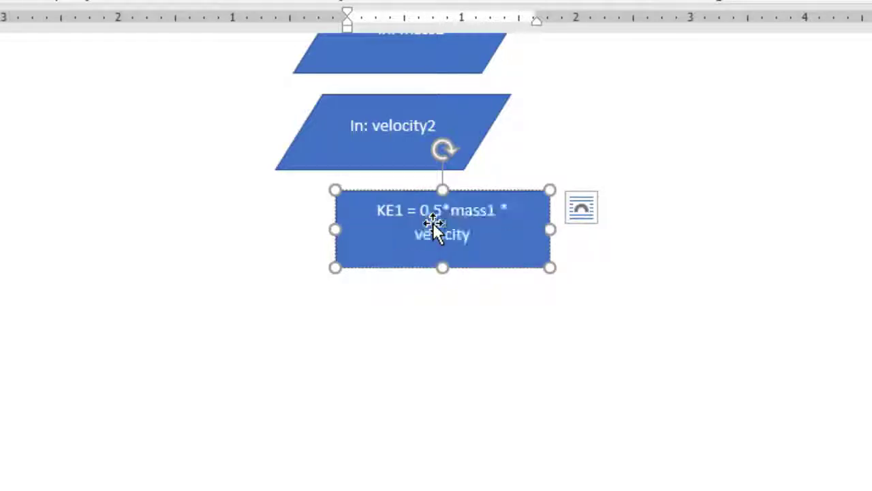
type("1 ^ 2")
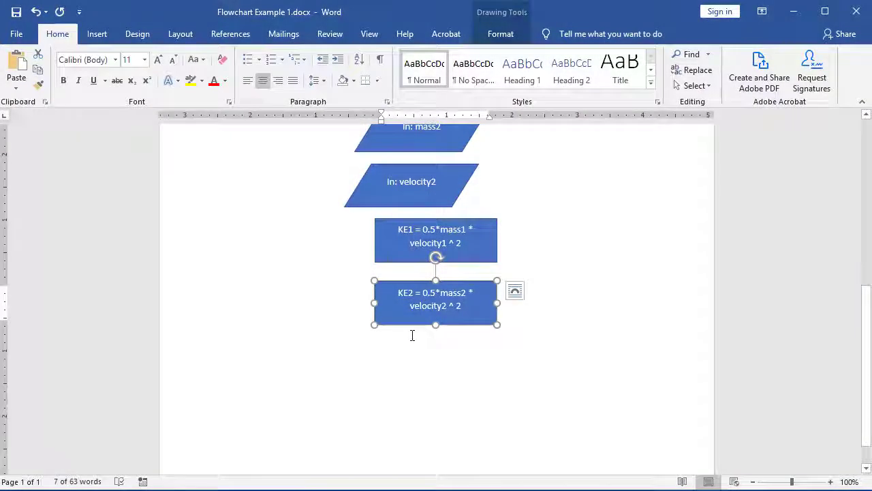
Draw a flowchart Decision diamond about 1.76" wide and 0.88" high below the KE2 rectangle and label it "KE1 > KE2"
left_click(89, 40)
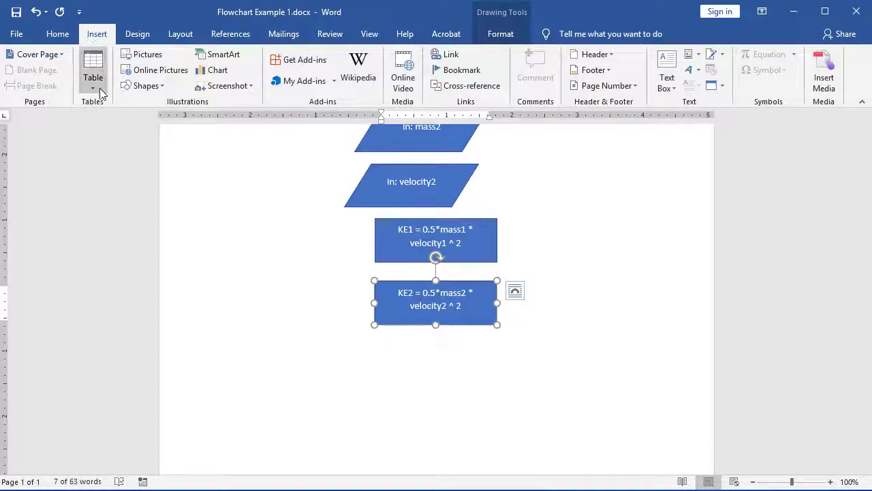
left_click(137, 88)
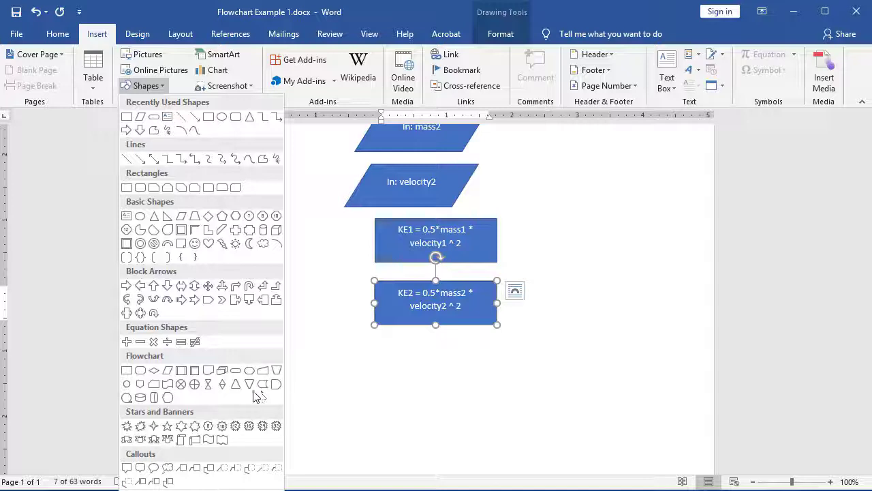
left_click(153, 370)
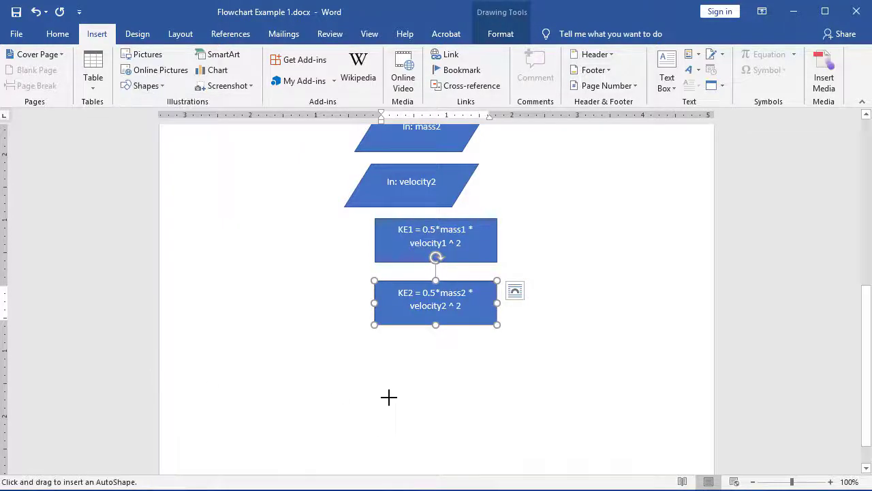
left_click_drag(394, 356, 510, 413)
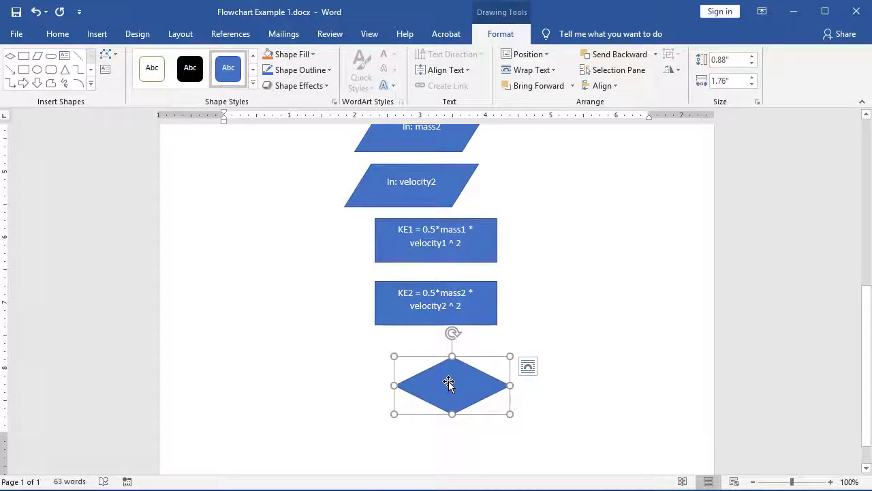
type("KE1")
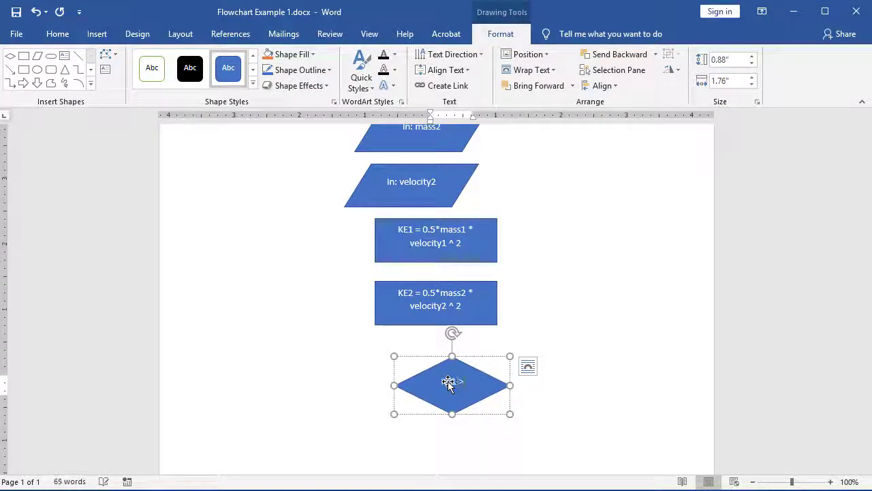
type(" > KE2")
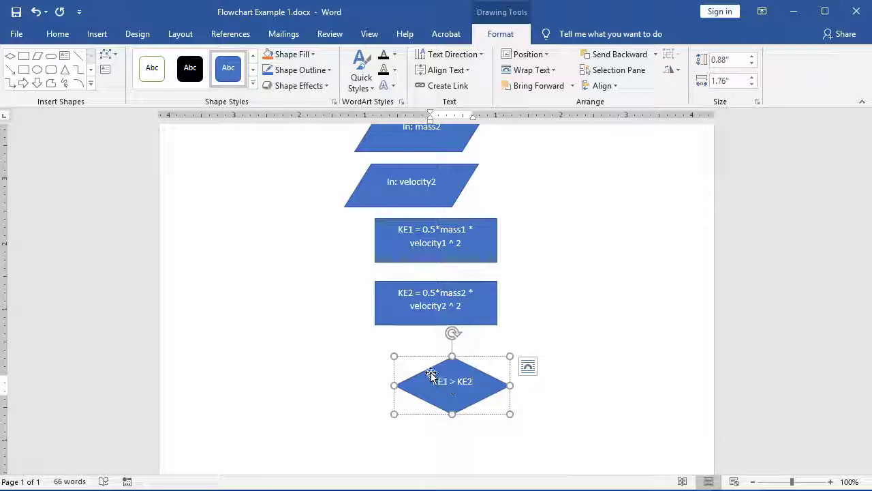
Move the decision diamond so it lines up under the KE2 rectangle, and add that rectangle to the selection
left_click_drag(428, 371, 409, 369)
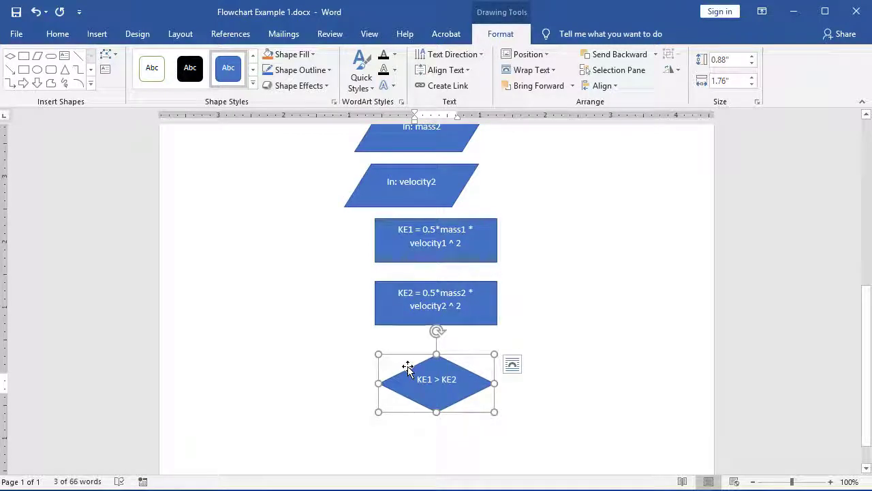
left_click(406, 317, "shift")
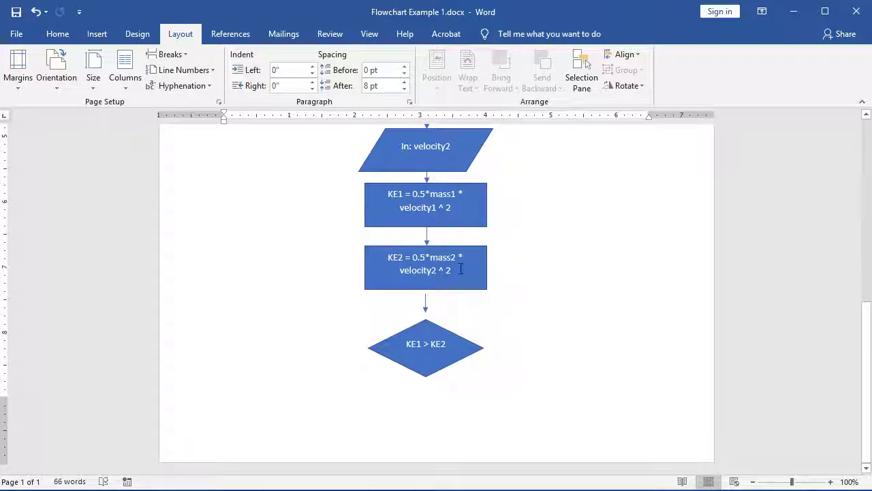
Draw a horizontal arrow about 0.95" long outward from the right corner of the "KE1 > KE2" diamond
left_click(95, 34)
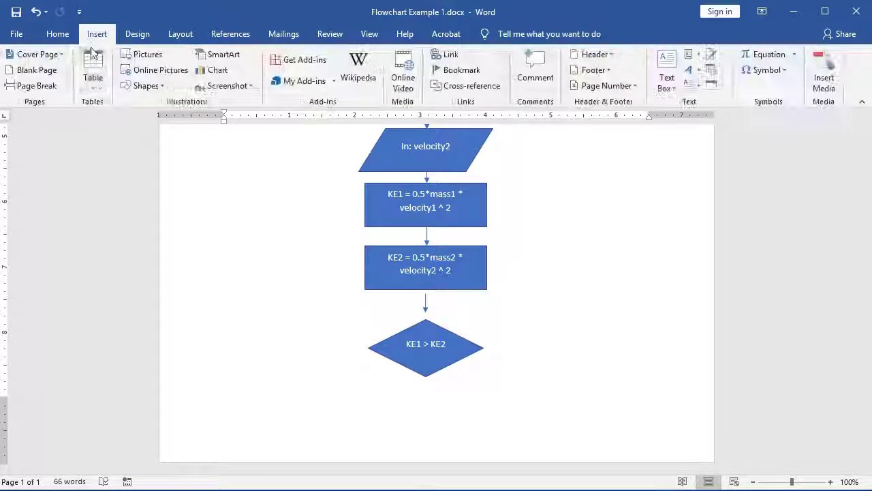
left_click(143, 86)
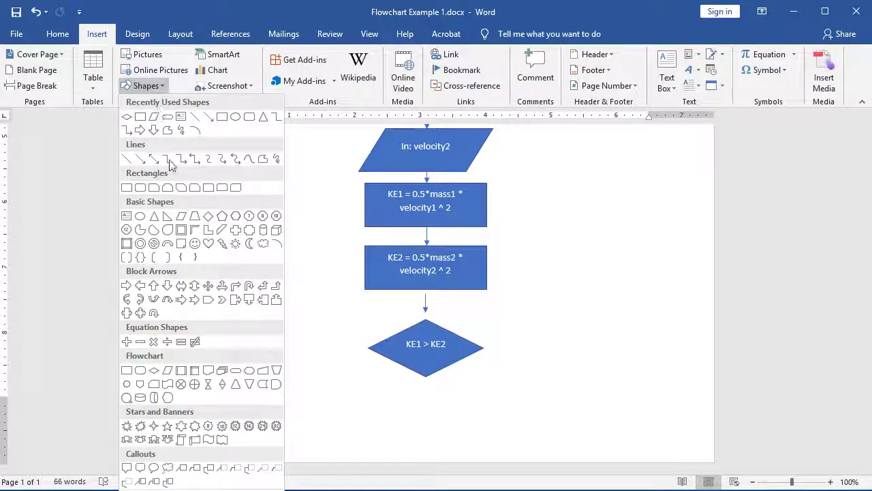
left_click(208, 117)
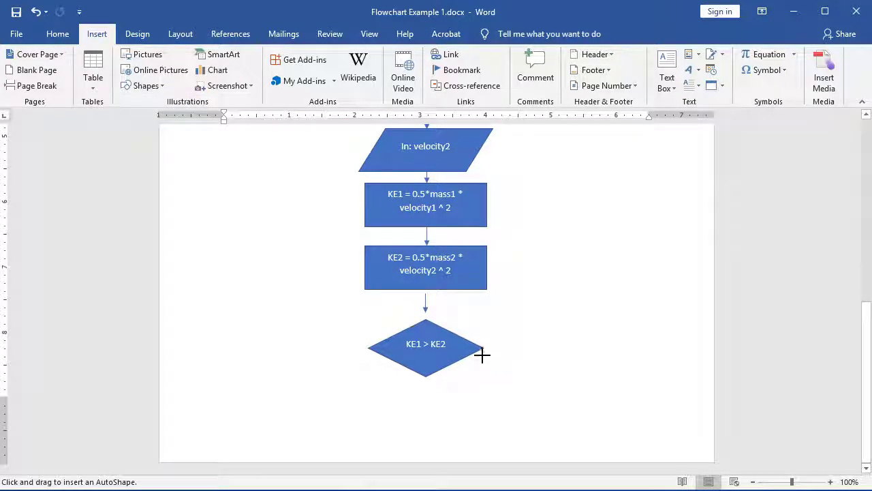
left_click_drag(482, 348, 547, 348)
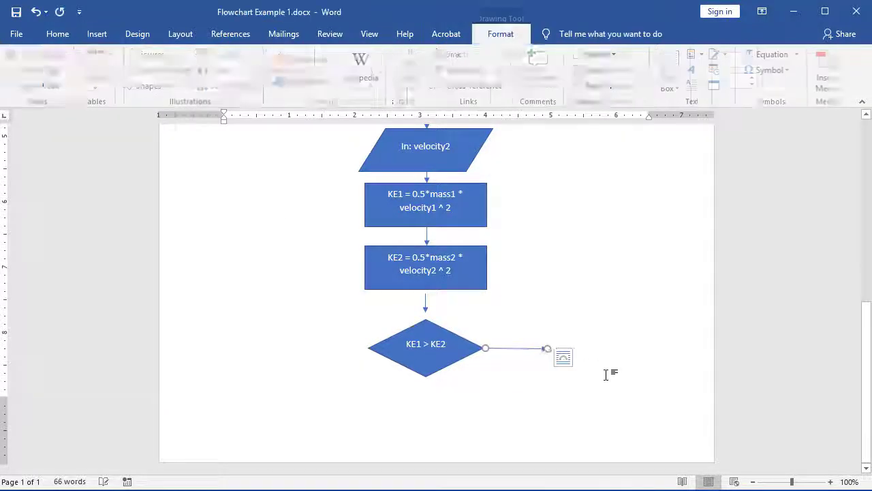
Undo the stray text entered in front of "Things to know"
key("Escape")
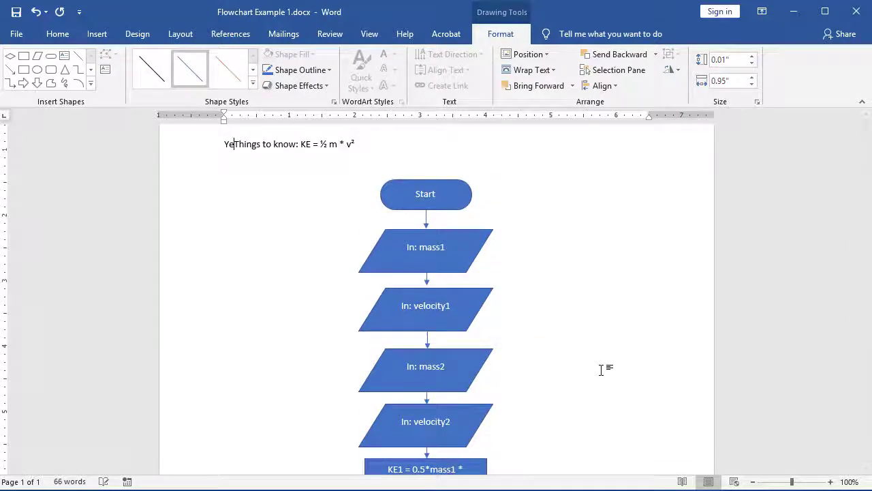
key("ctrl+z")
scroll(176, 189, "down", 4)
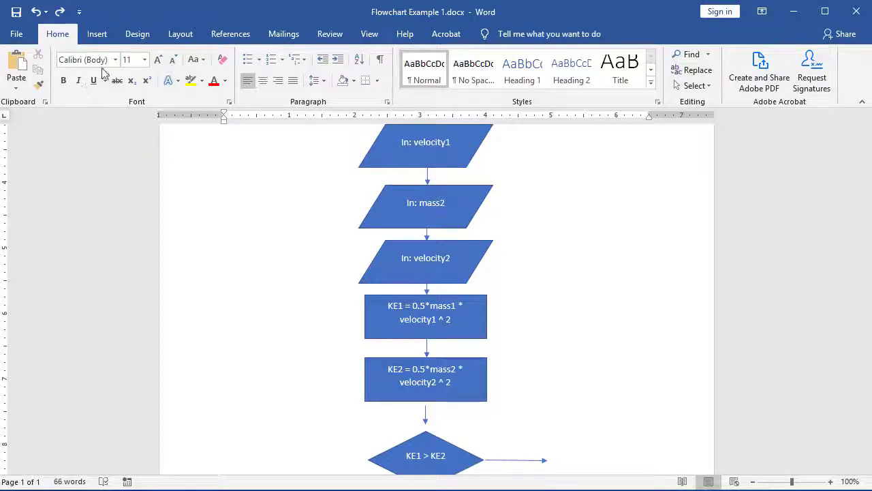
Add a text box about 0.6" wide above the diamond's right-hand arrow containing "Yes"
left_click(97, 36)
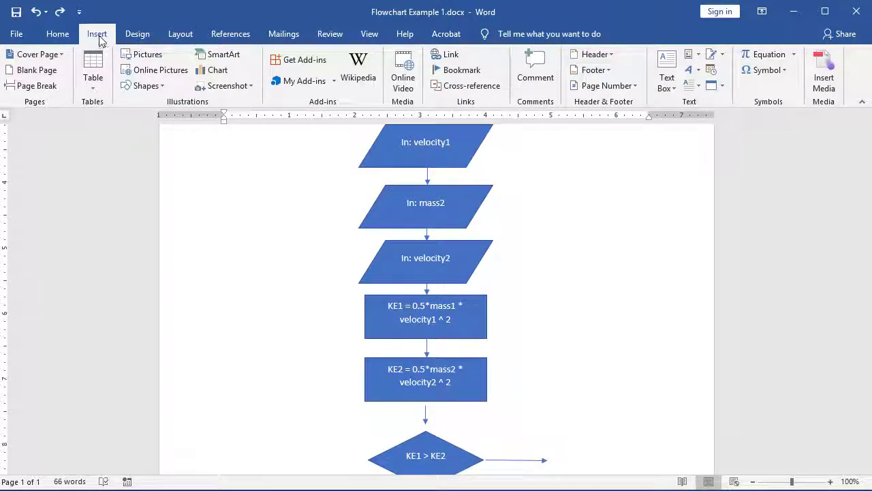
left_click(155, 89)
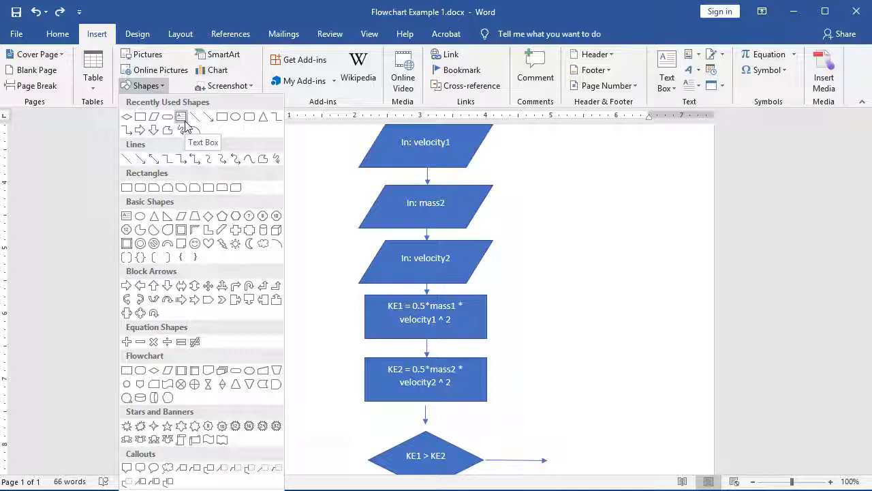
left_click(130, 218)
scroll(355, 232, "down", 3)
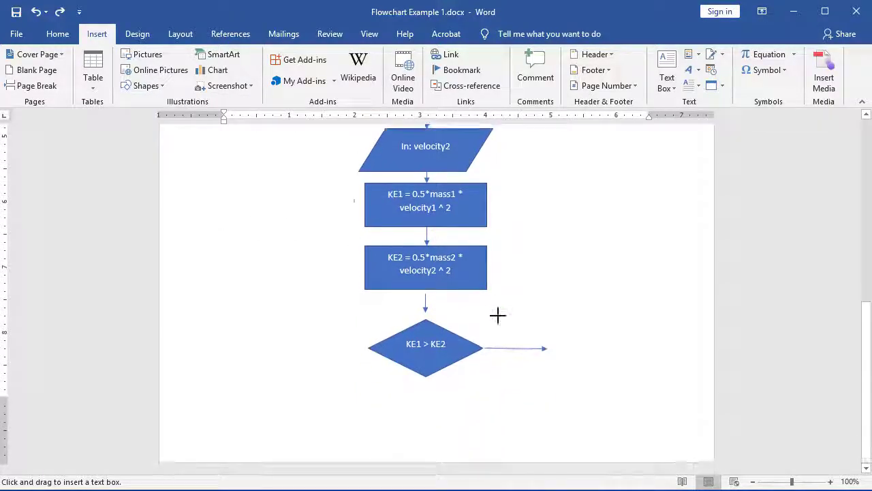
left_click_drag(492, 325, 533, 341)
type("Yes")
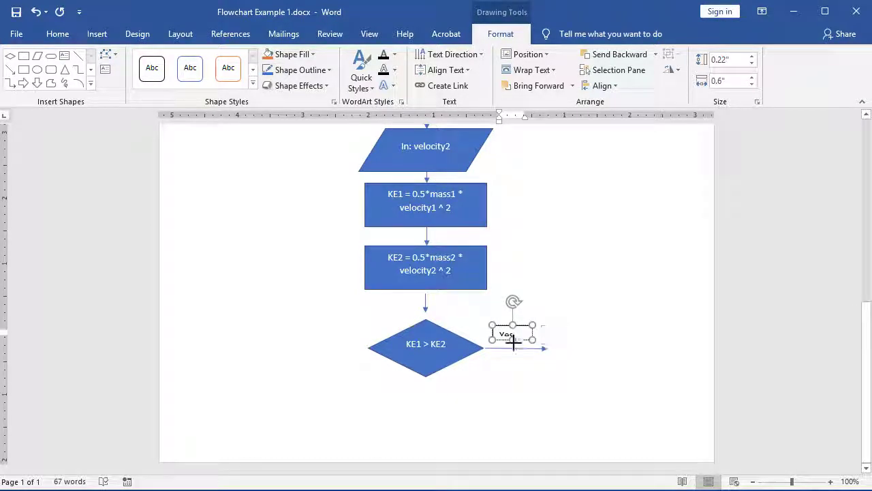
left_click(566, 335)
scroll(571, 368, "down", 8)
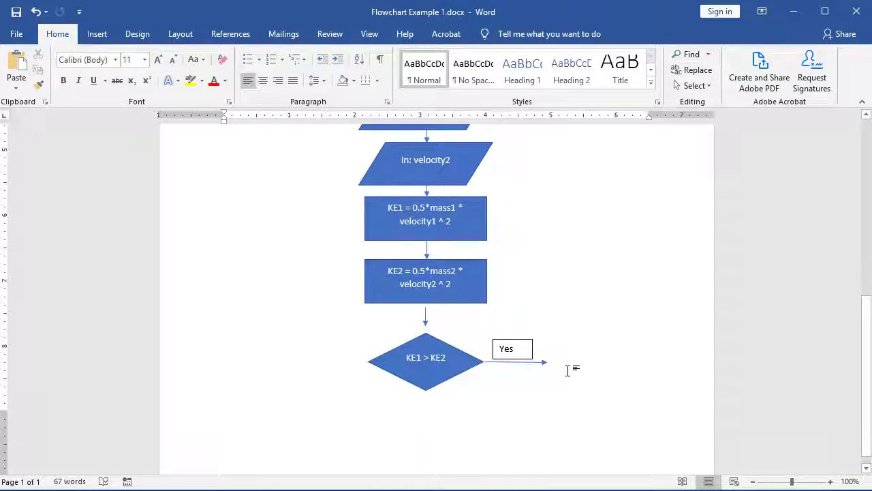
Apply the transparent preset shape style with black text and no outline to the "Yes" text box
left_click(515, 339)
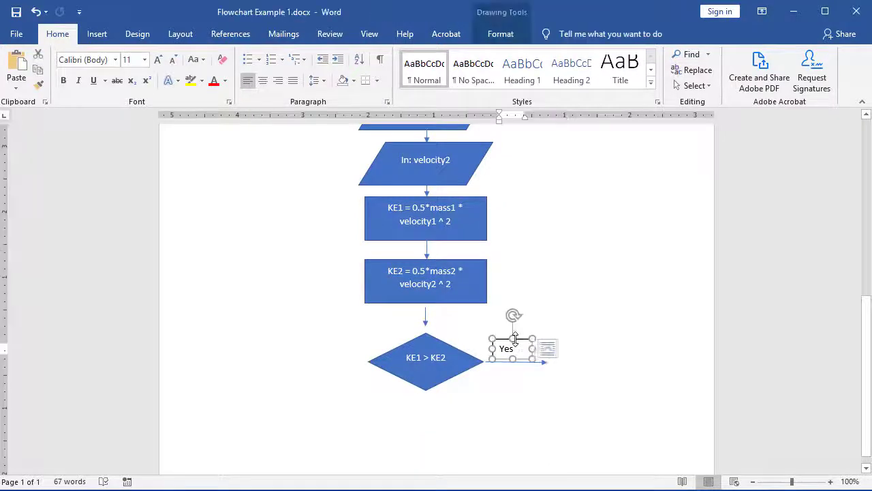
left_click(501, 40)
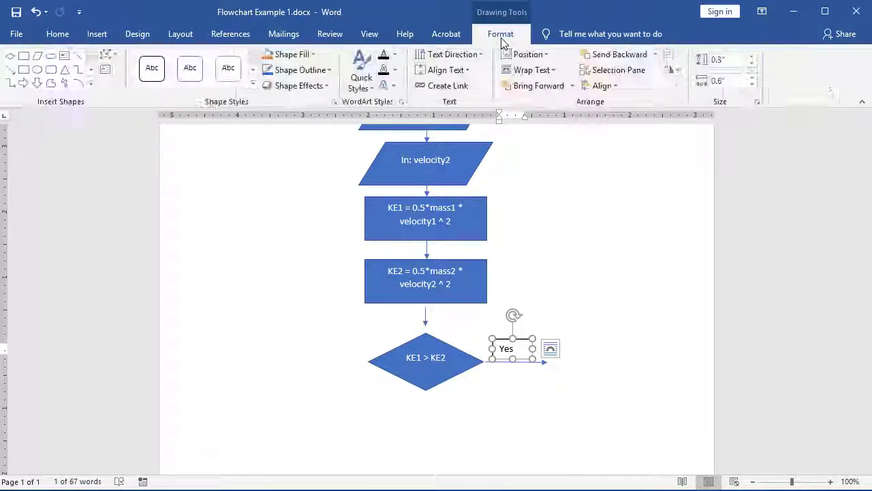
left_click(253, 84)
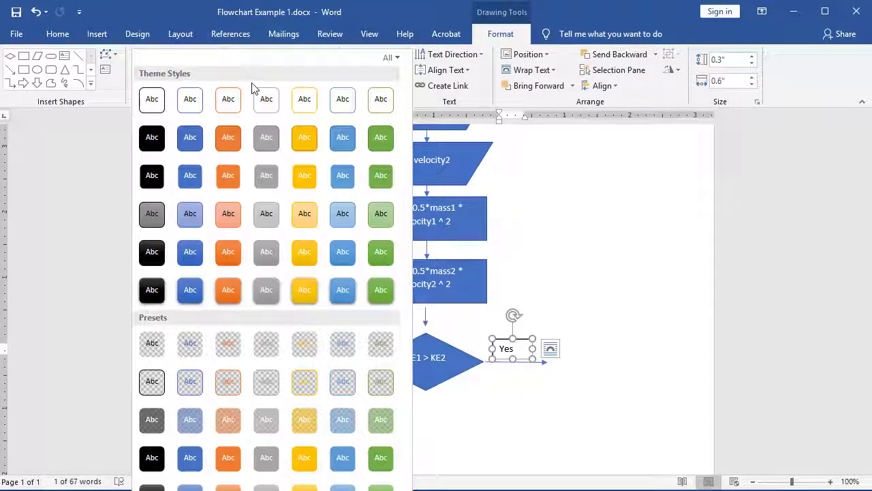
left_click(145, 351)
left_click(568, 316)
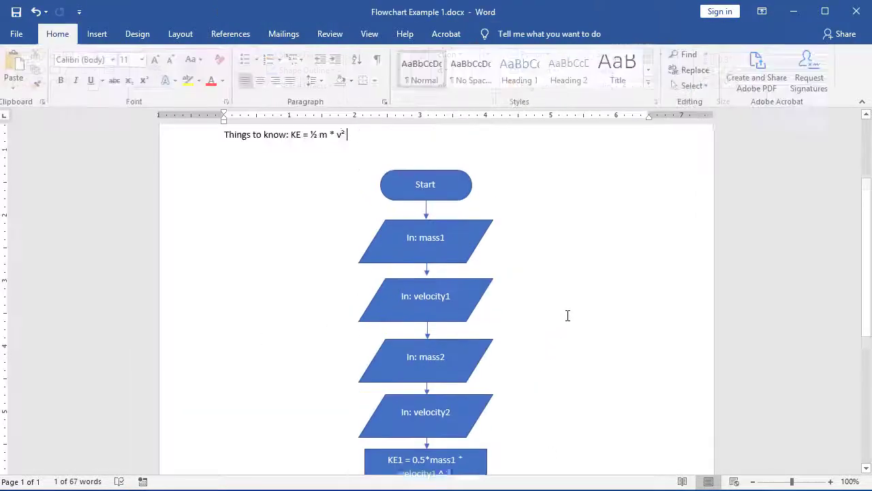
scroll(568, 316, "down", 6)
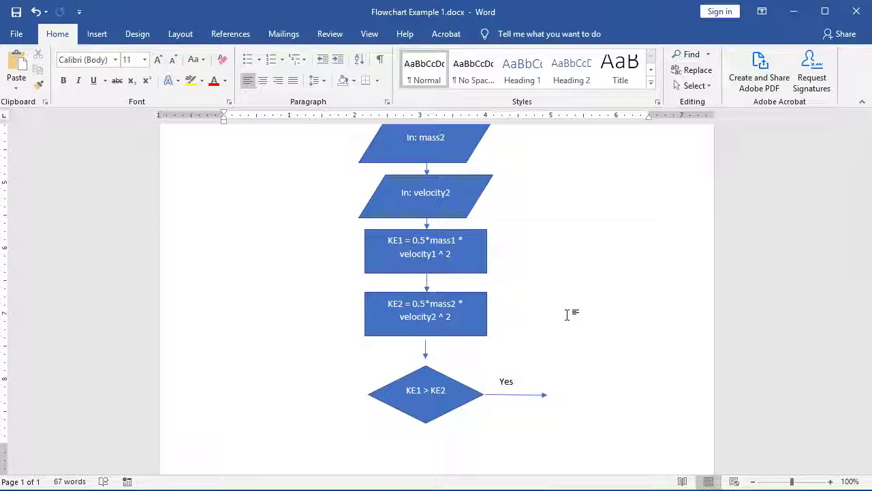
scroll(568, 314, "down", 1)
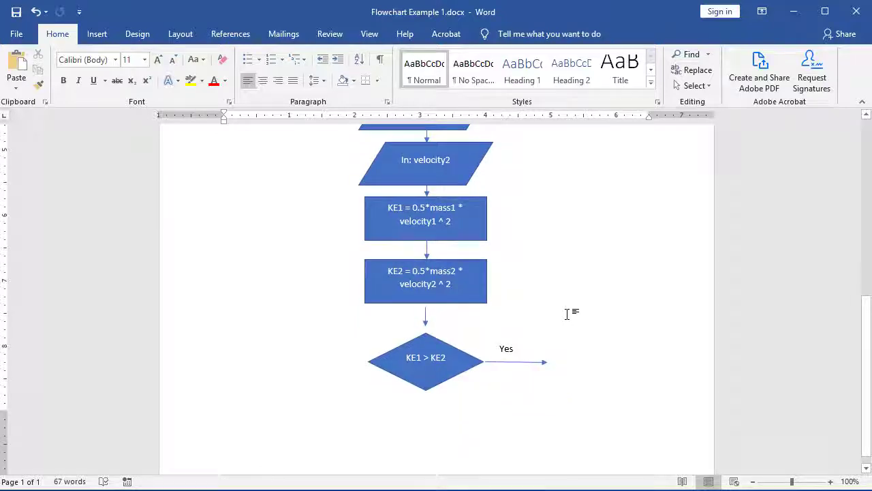
Add a parallelogram reading "Out: Object 1 has more KE" at the end of the "Yes" arrow, and a 0.52" down arrow below the diamond
left_click(98, 34)
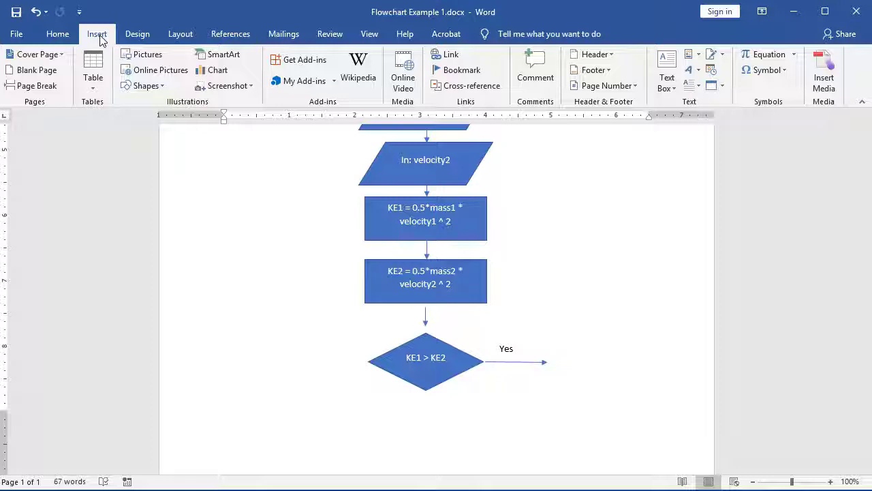
left_click(162, 89)
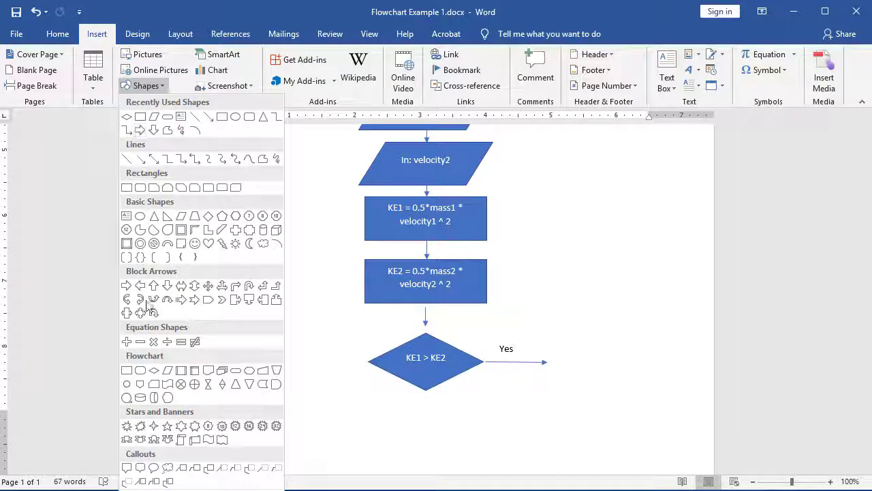
left_click(167, 382)
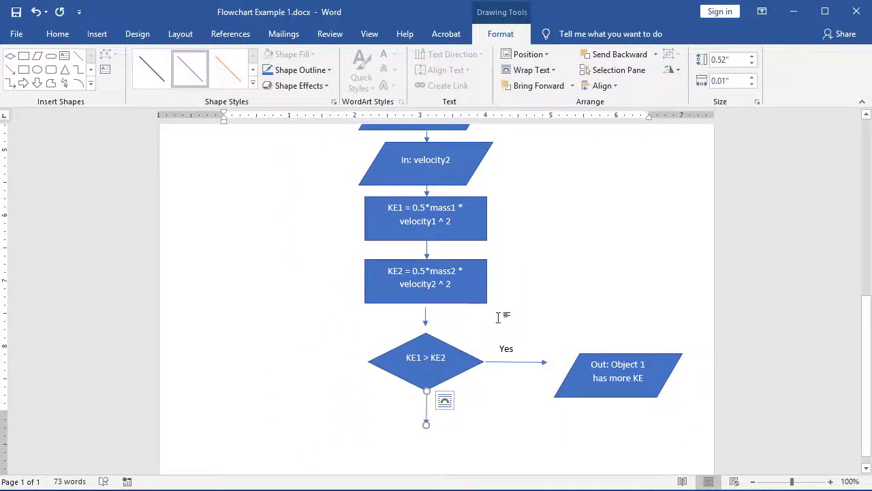
Add a text box about 0.3" wide and 1" high beside the diamond's down arrow, containing "No"
left_click(97, 33)
left_click(146, 86)
left_click(126, 216)
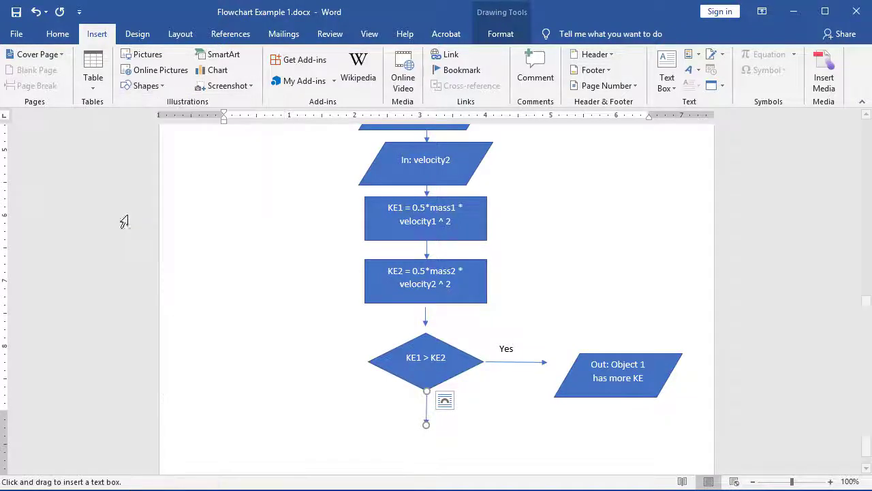
left_click_drag(454, 410, 474, 476)
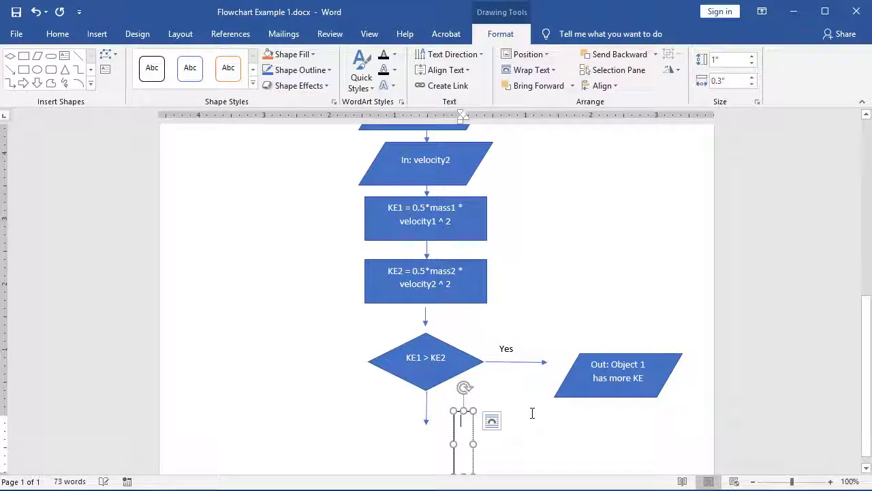
type("No")
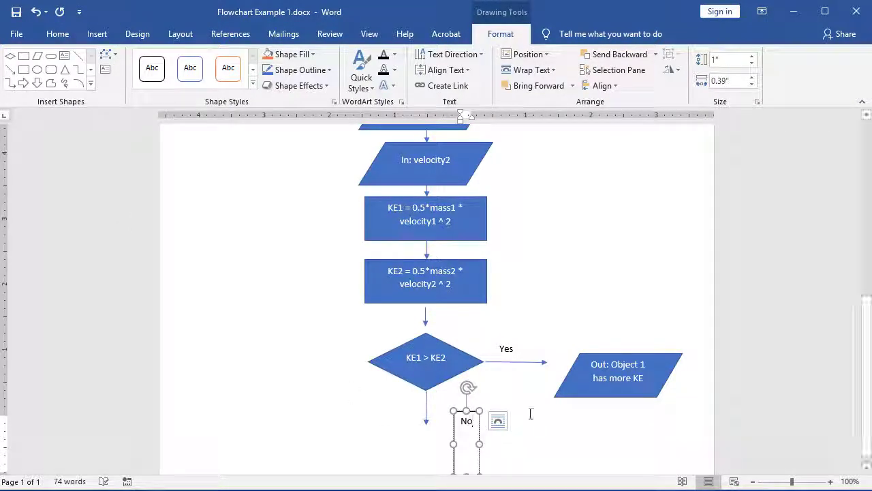
left_click(531, 413)
Shrink the "No" text box to about 0.33" high and place it just left of the diamond's down arrow
left_click(464, 386)
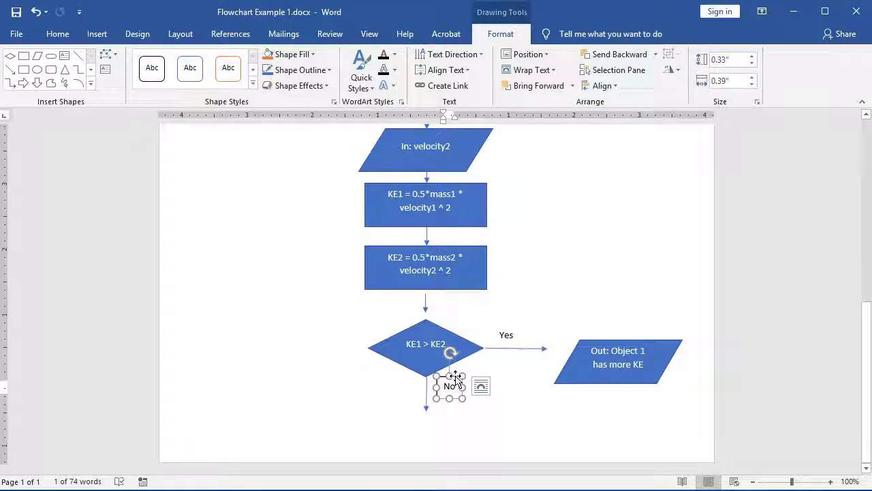
left_click_drag(455, 376, 412, 380)
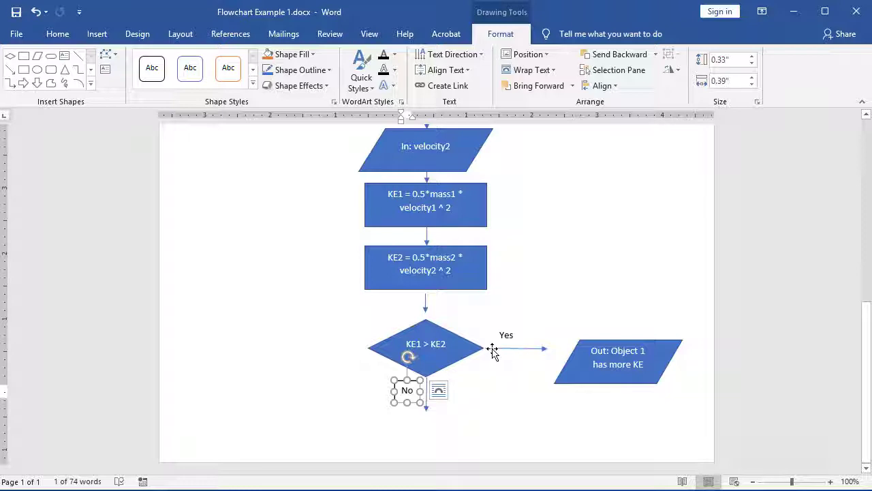
key("Escape")
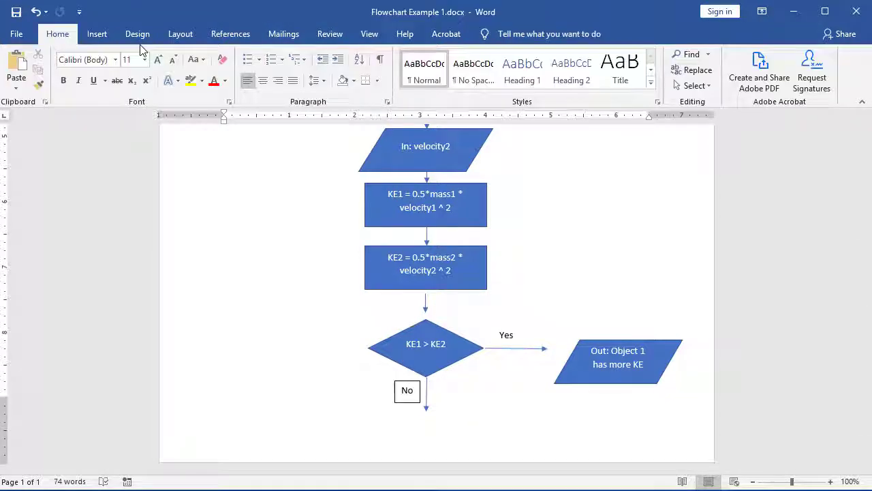
Add a parallelogram about 2.26" wide and 0.5" high under the "No" arrow, reading "Out: Object 2 has greater KE"
left_click(96, 34)
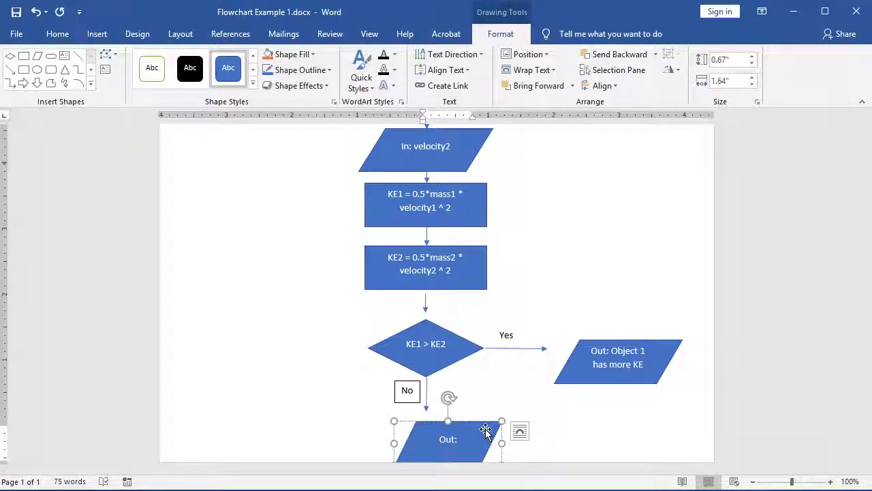
type("Object 2 has")
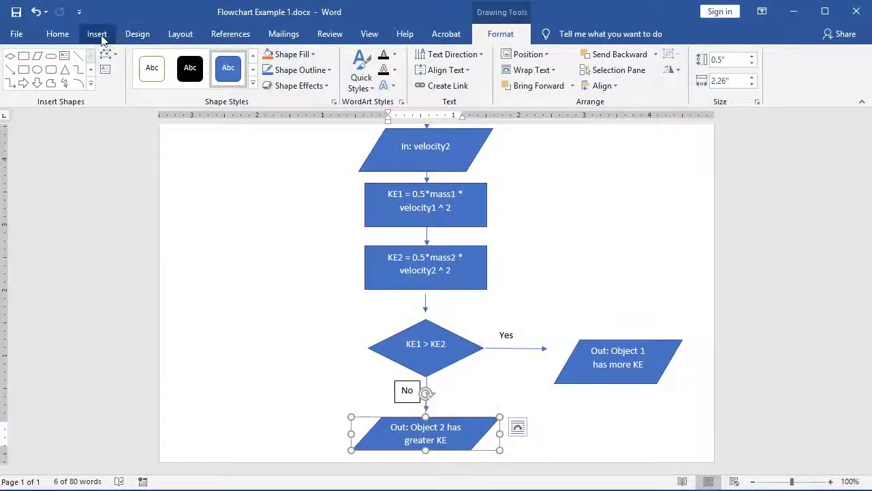
Draw a terminator shape about 1.66" wide and 0.46" high below the "Object 1" output and label it "End"
left_click(97, 33)
left_click(162, 89)
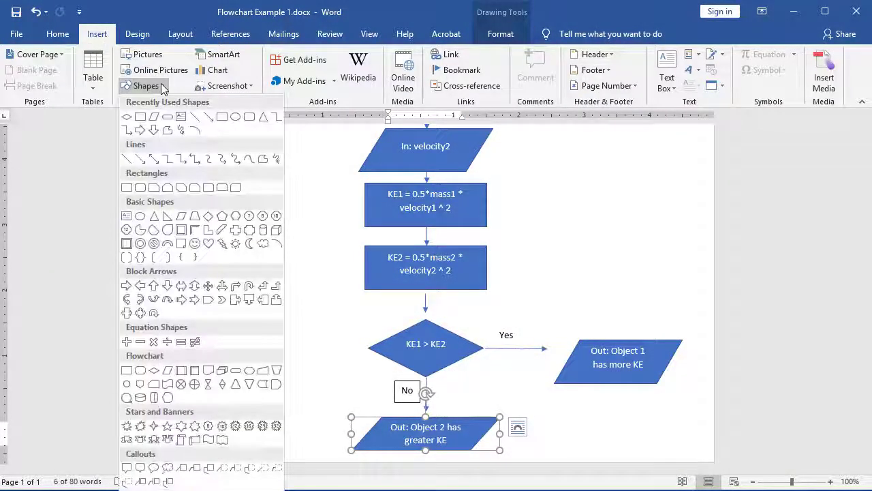
left_click(238, 373)
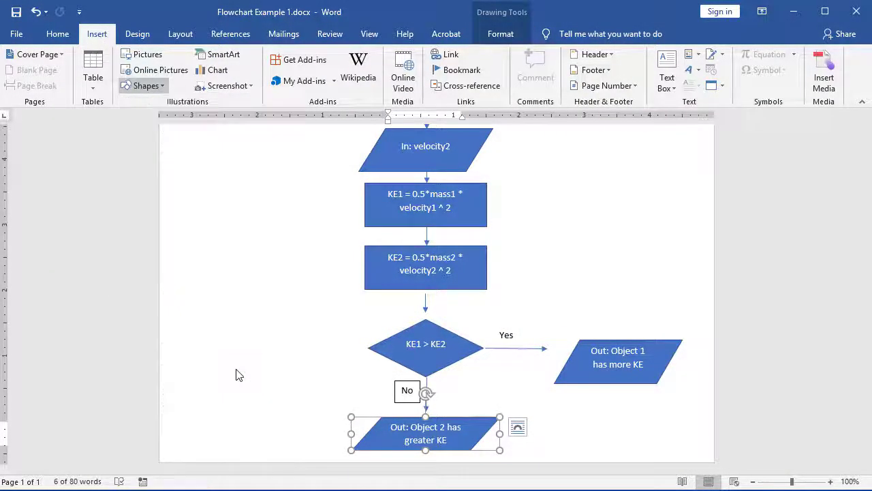
left_click_drag(567, 419, 676, 449)
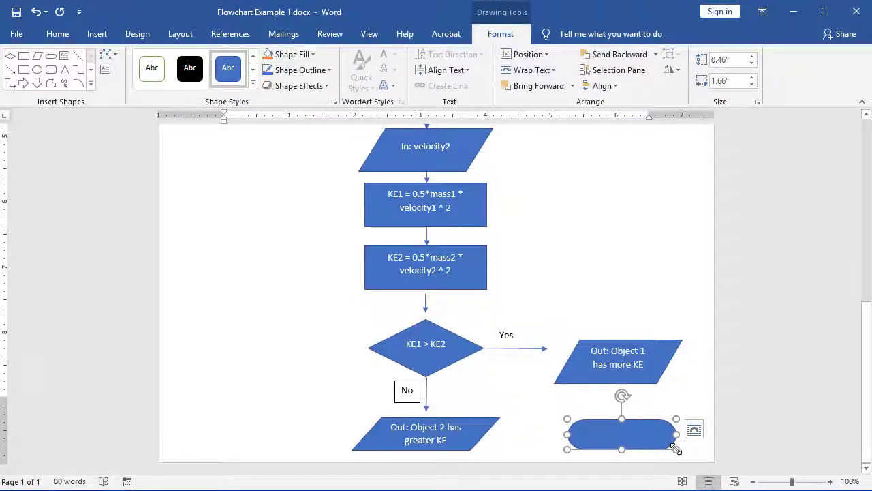
type("End")
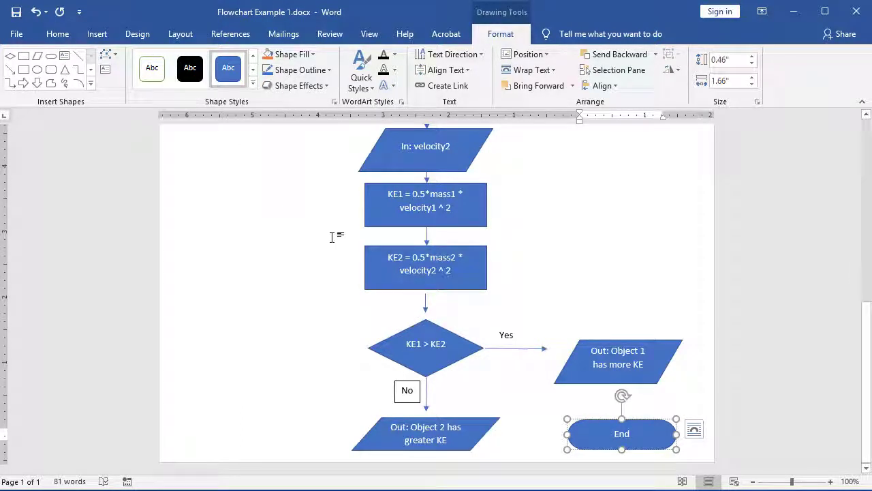
Draw a vertical arrow about 0.53" long from the "Object 1" output parallelogram down to the "End" shape
left_click(102, 38)
left_click(145, 86)
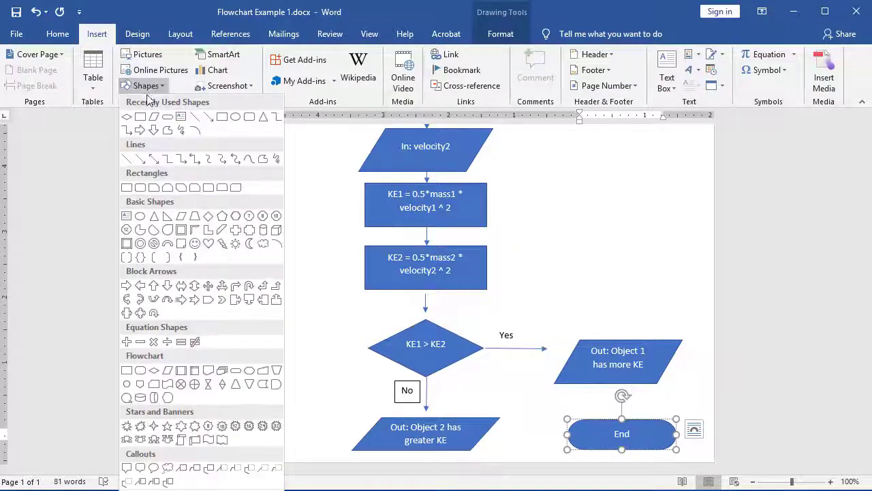
left_click(140, 159)
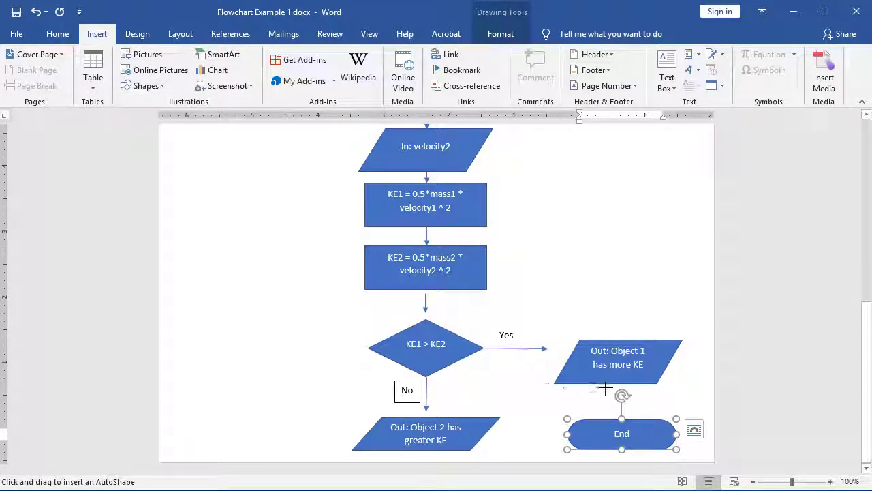
left_click_drag(617, 383, 617, 417)
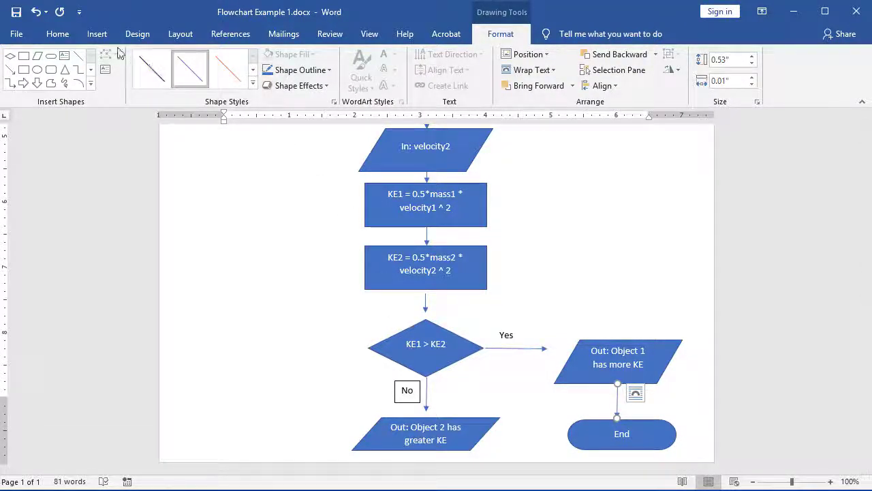
Draw a horizontal arrow about 1.12" long from the "Object 2" output parallelogram to the "End" shape
left_click(96, 34)
left_click(138, 86)
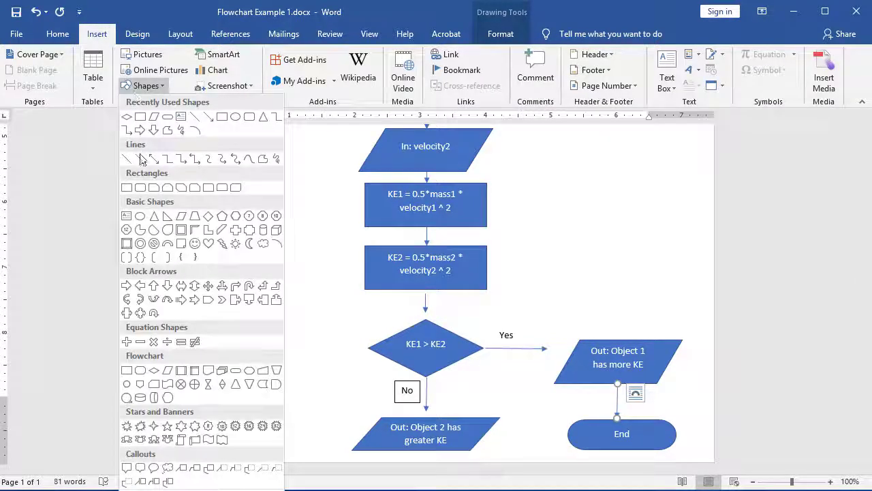
left_click(140, 183)
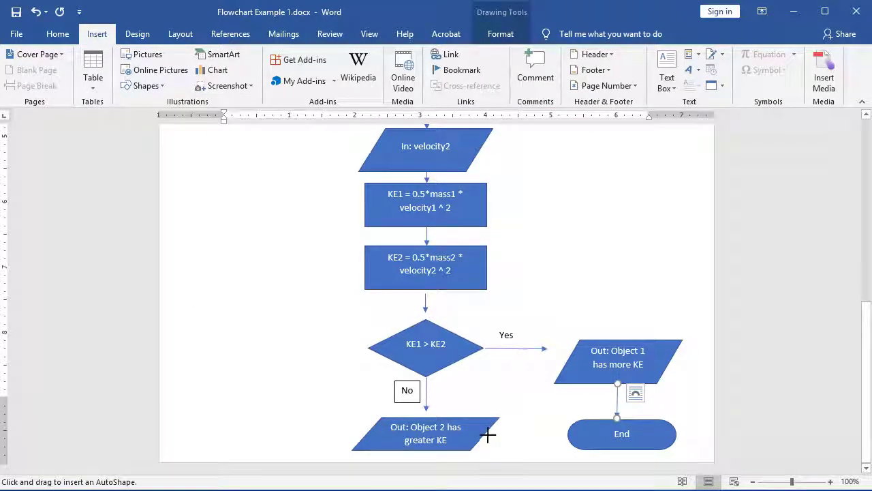
left_click_drag(488, 435, 560, 436)
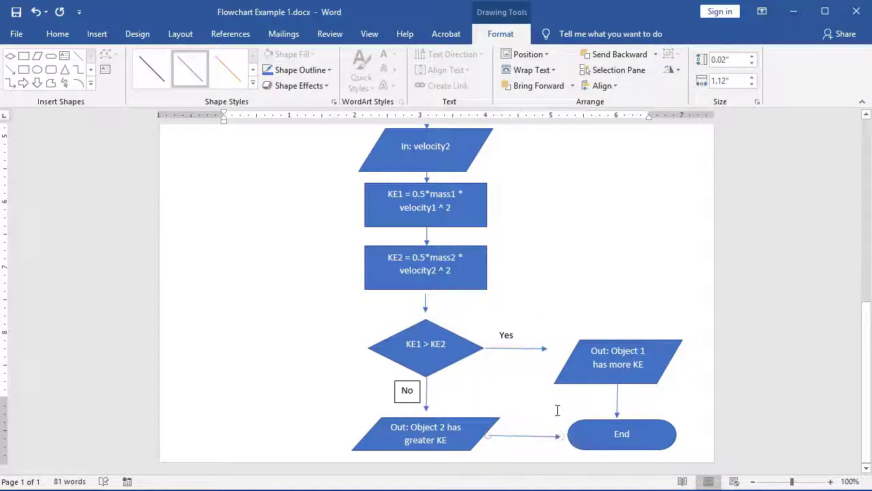
left_click(557, 410)
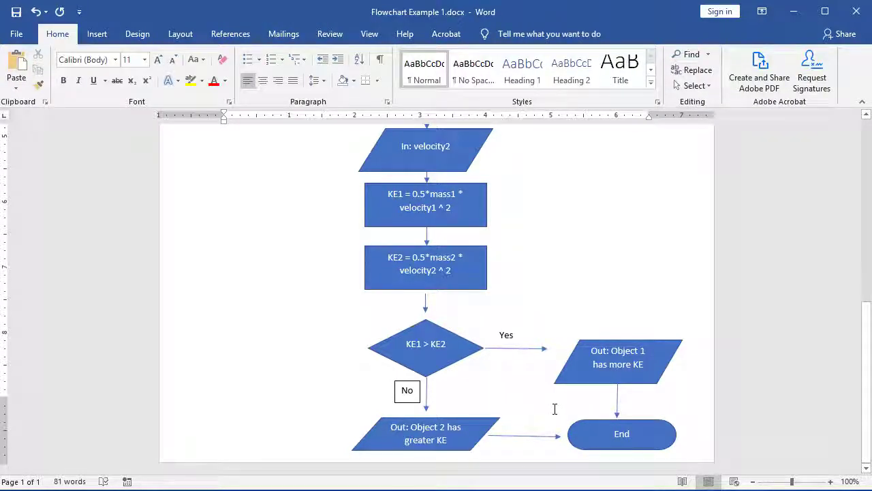